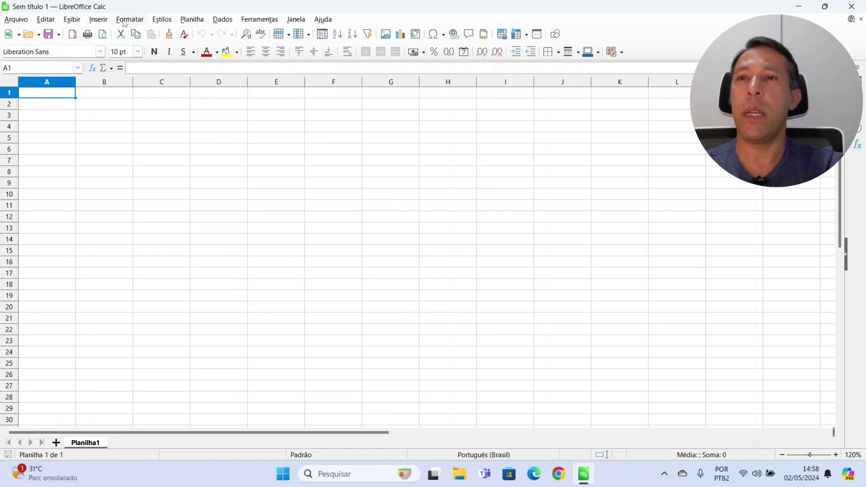
left_click(17, 19)
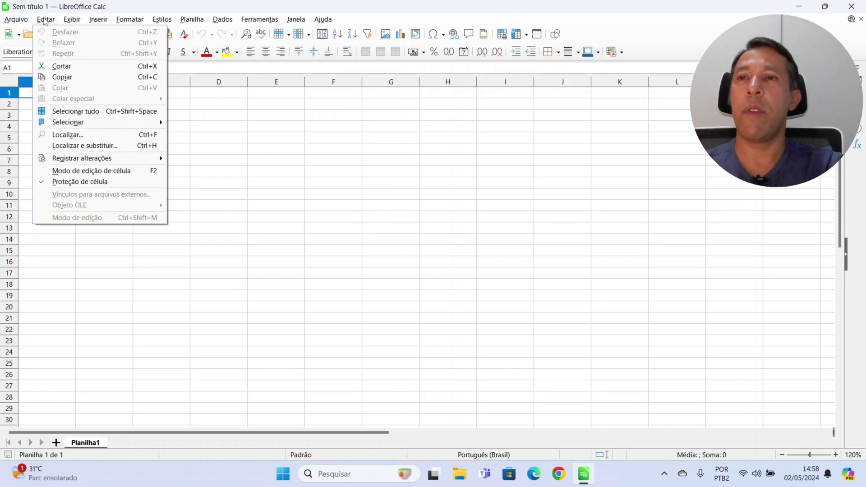
mouse_move(69, 23)
mouse_move(102, 23)
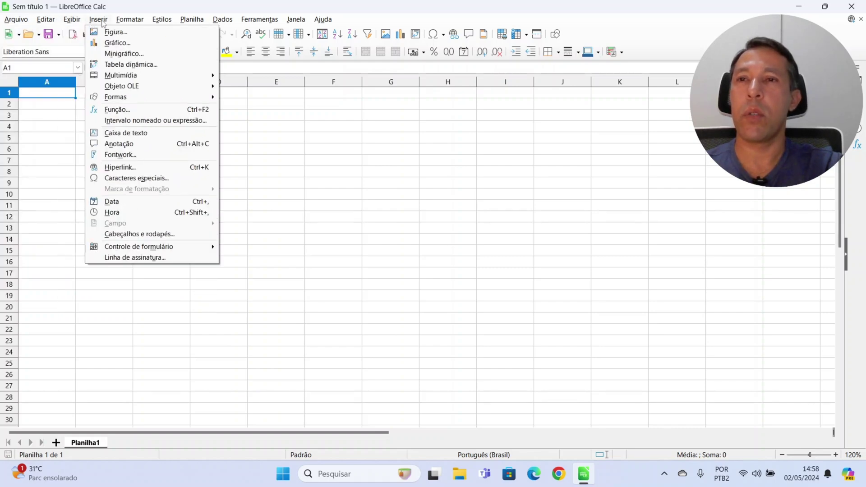
mouse_move(128, 24)
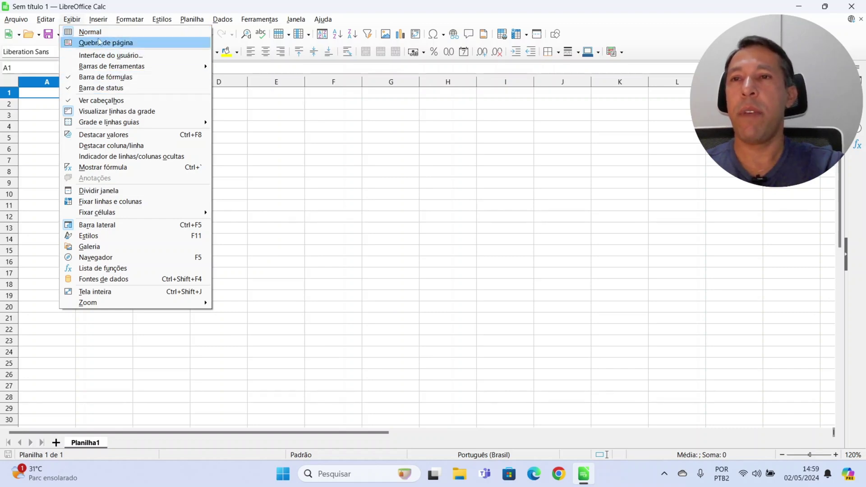
mouse_move(324, 20)
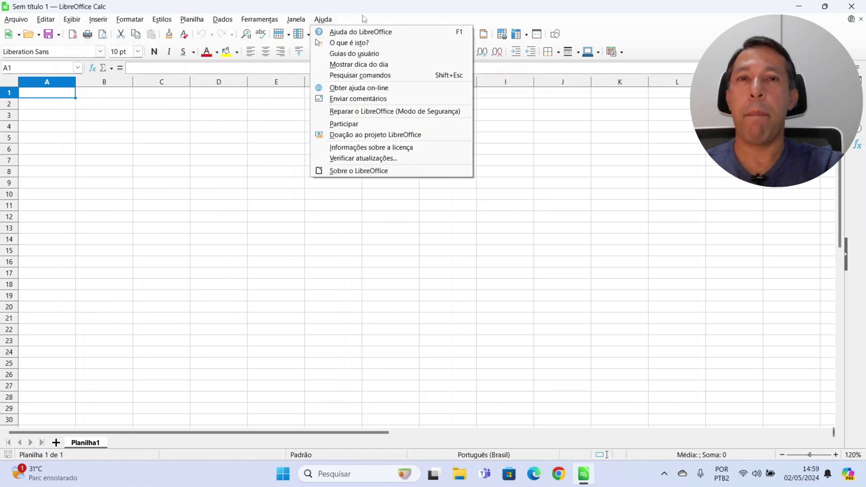
left_click(603, 28)
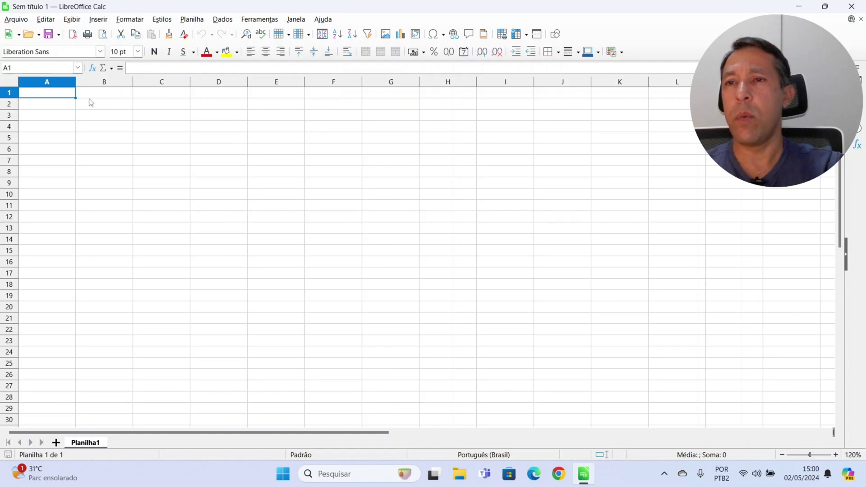
Step: Select cell B2 and a block of cells starting at A1, and return the cell cursor to A1
left_click(101, 107)
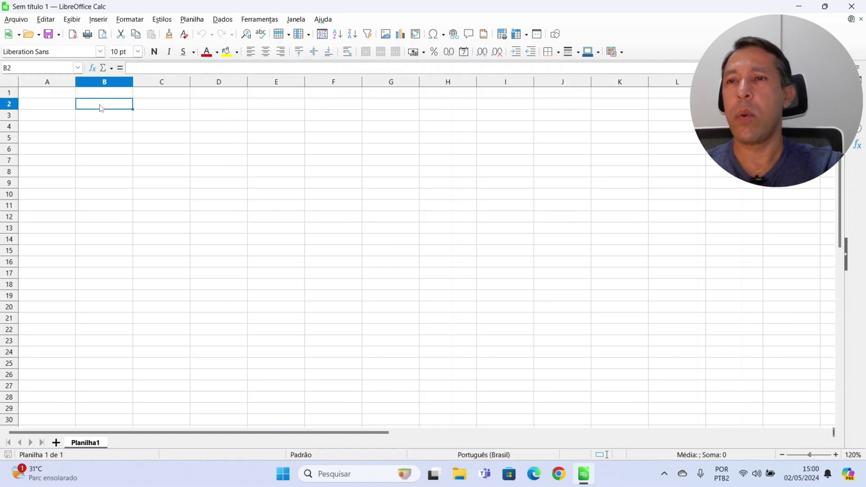
mouse_move(53, 95)
left_mouse_down()
mouse_move(216, 162)
mouse_move(503, 325)
mouse_move(723, 367)
mouse_move(818, 418)
mouse_move(680, 384)
mouse_move(425, 295)
mouse_move(224, 186)
mouse_move(71, 120)
mouse_move(46, 100)
left_mouse_up()
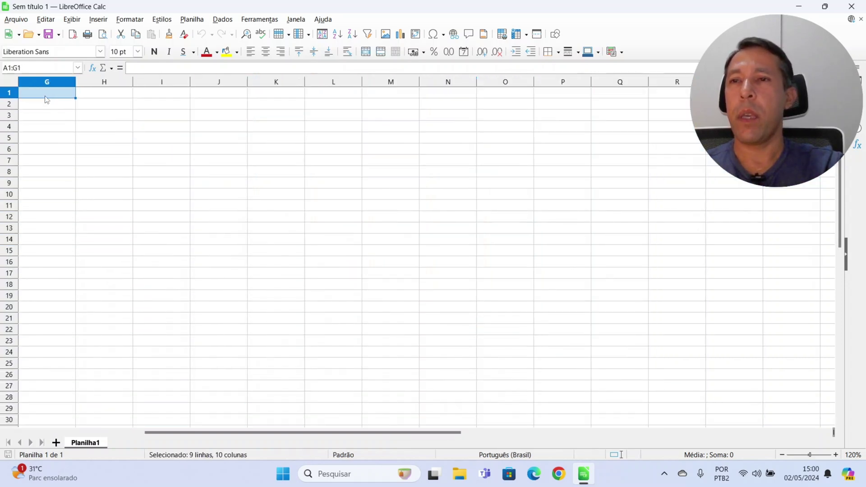
key("Right")
key("Right")
key("Right")
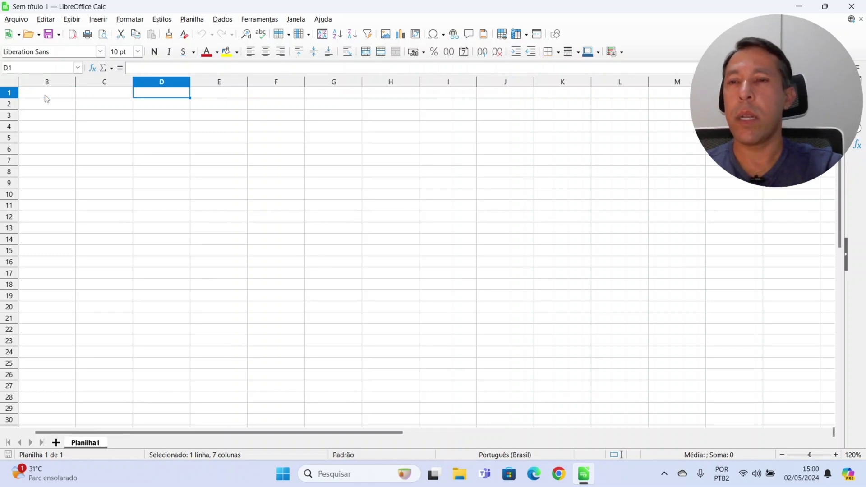
key("Right")
key("Left")
key("Home")
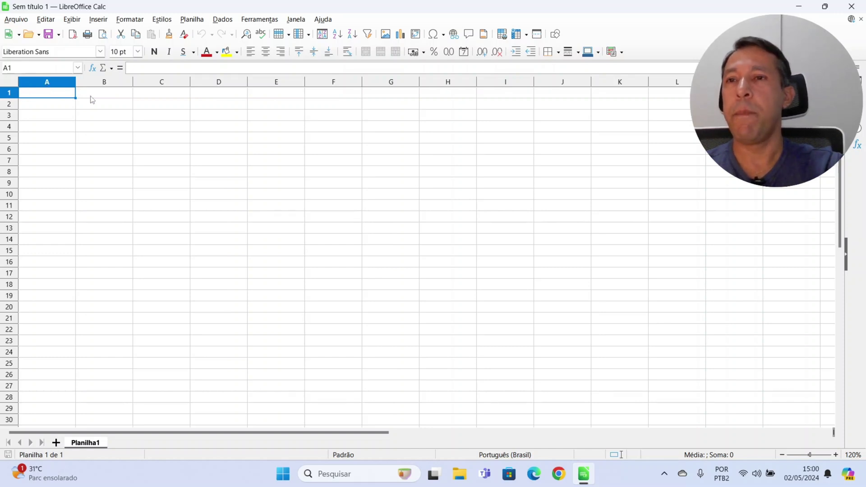
left_click(143, 68)
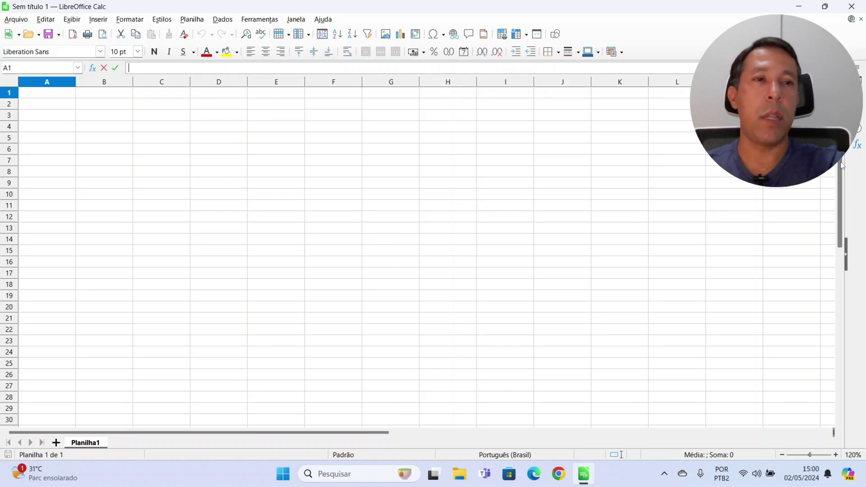
mouse_move(841, 167)
left_mouse_down()
mouse_move(840, 293)
mouse_move(848, 164)
mouse_move(837, 290)
mouse_move(840, 168)
left_mouse_up()
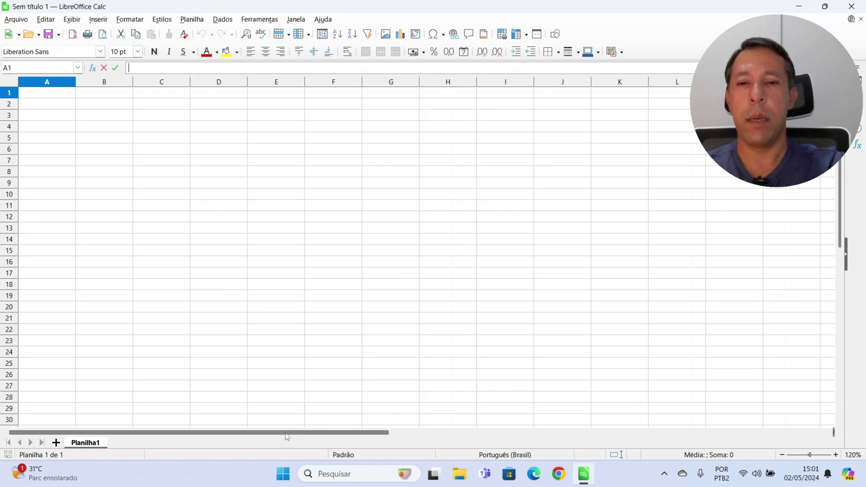
left_click_drag(287, 436, 267, 458)
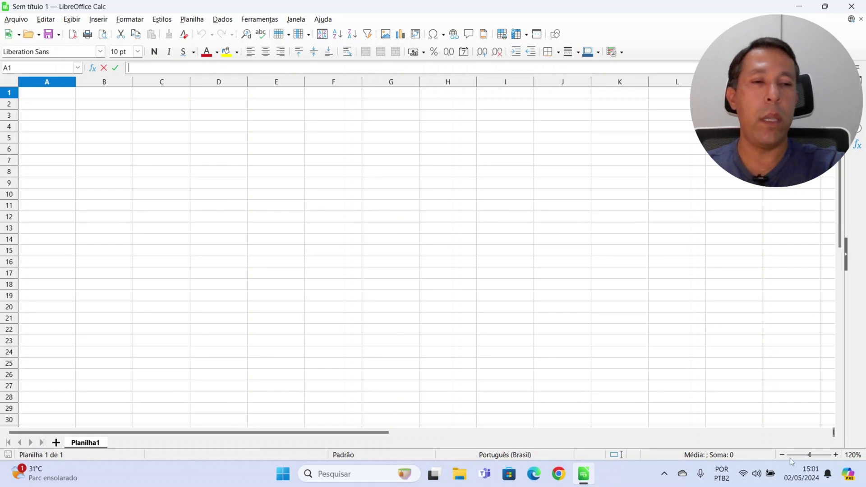
Step: Zoom the sheet in to 280%, out to 130%, and finish at 200%
left_click(835, 455)
left_click(835, 455)
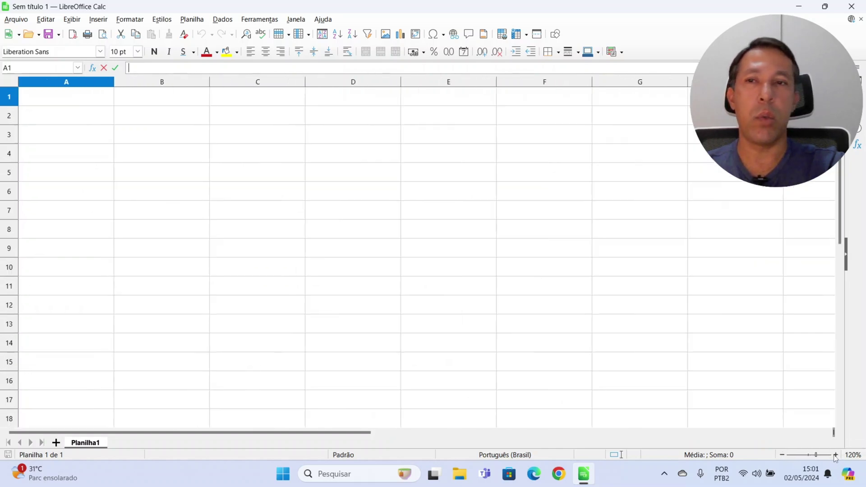
left_click(836, 455)
left_click(783, 455)
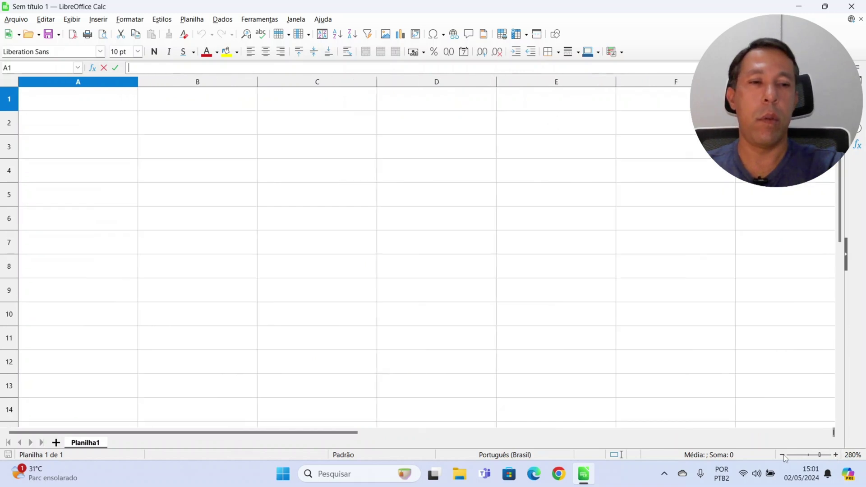
left_click(783, 455)
left_click(783, 455)
left_click(783, 455)
left_click(783, 454)
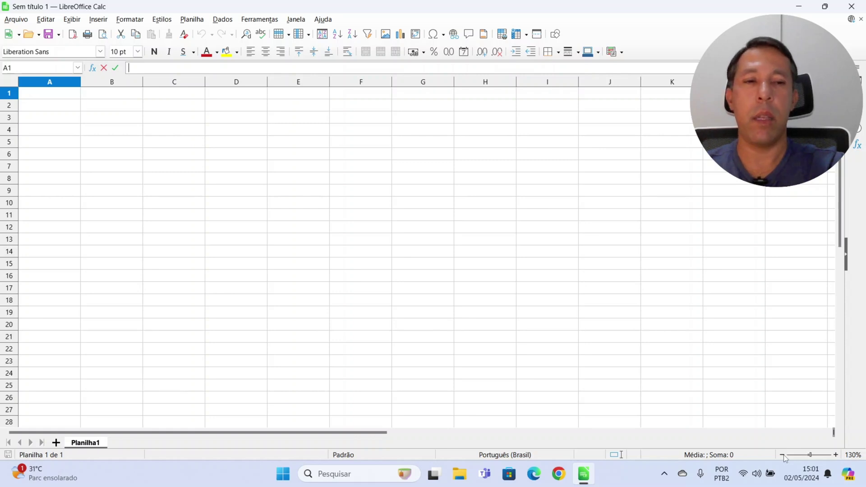
left_click(835, 455)
left_click(835, 456)
left_click(835, 455)
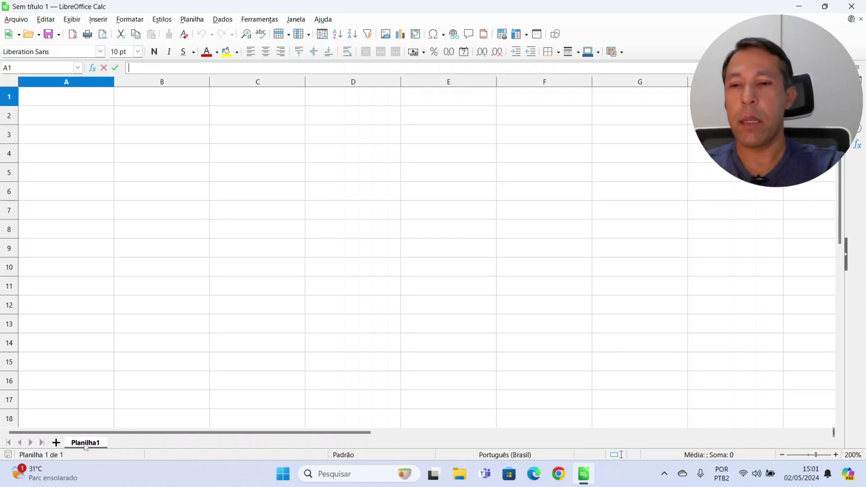
Step: Rename the Planilha1 sheet as Ex1 and add a new sheet after it
double_click(86, 442)
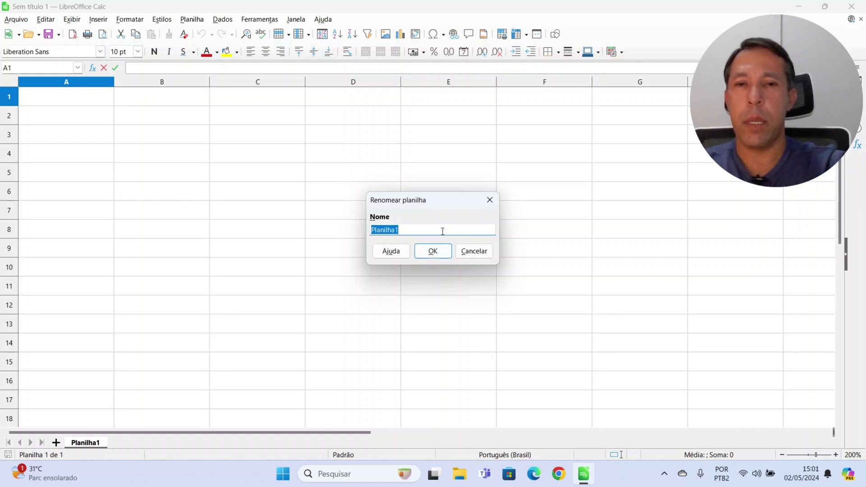
type("Ex1")
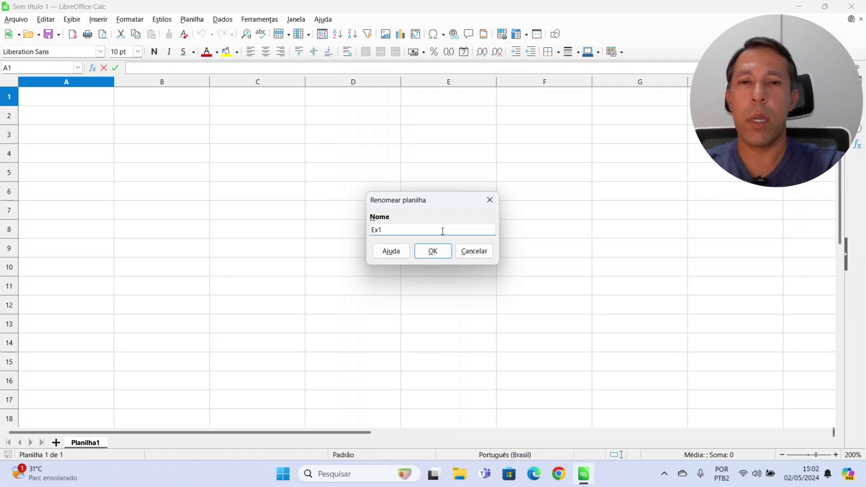
left_click(432, 252)
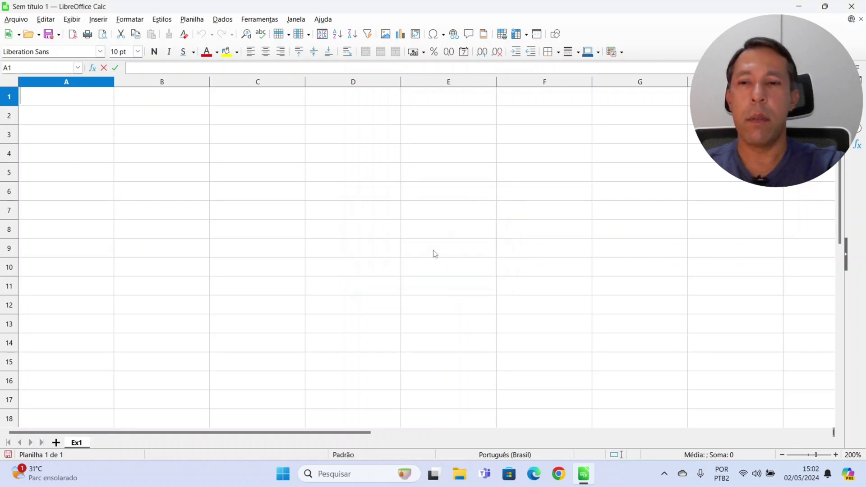
left_click(56, 442)
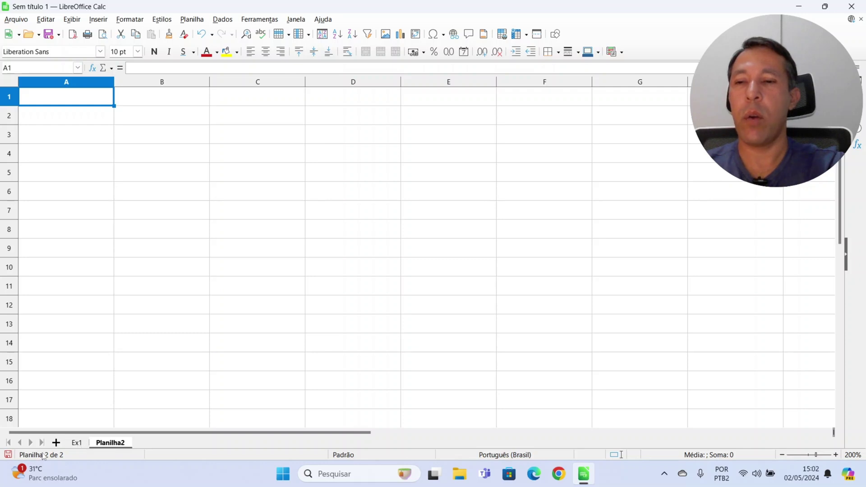
Step: Return to the Ex1 sheet and reduce its zoom to 140%
left_click(77, 443)
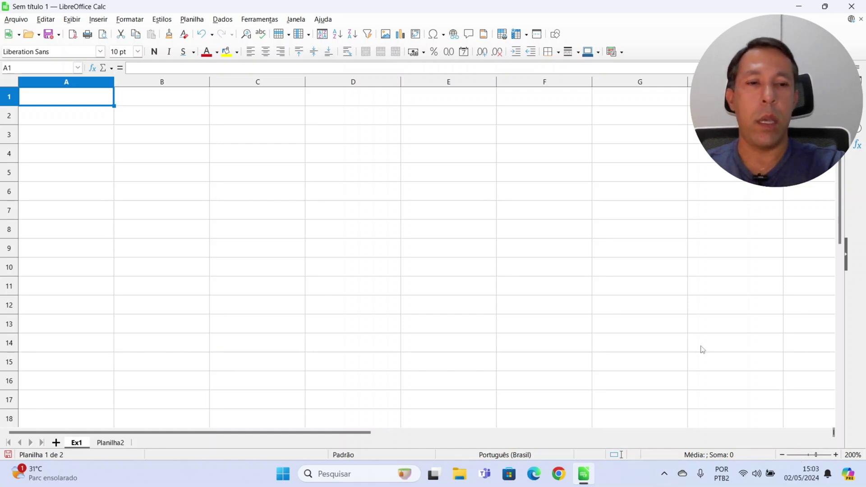
left_click(783, 454)
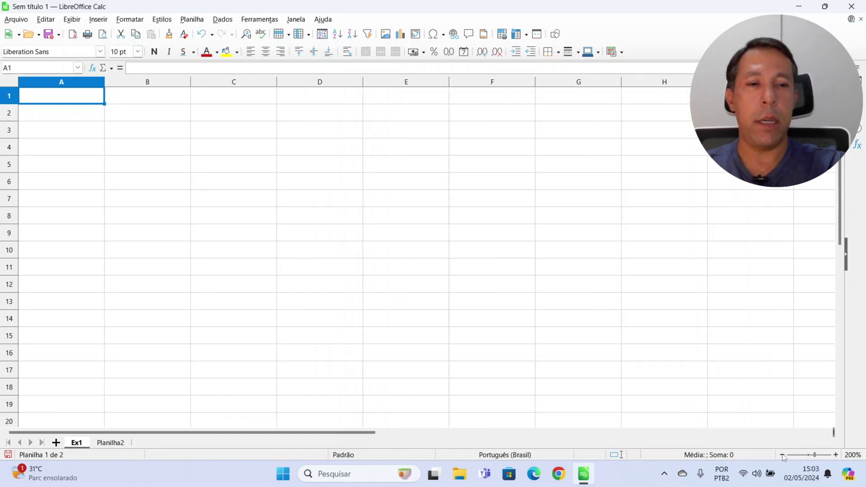
left_click(782, 454)
left_click(782, 454)
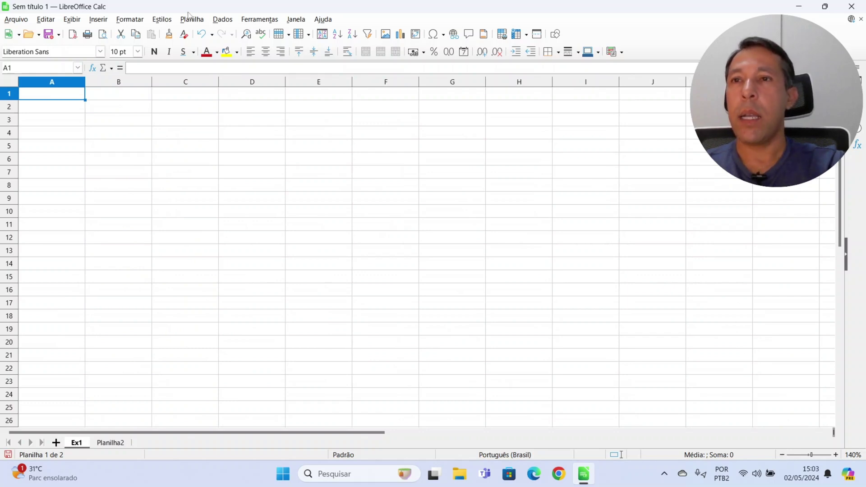
Step: Hide the Formatação toolbar
left_click(72, 19)
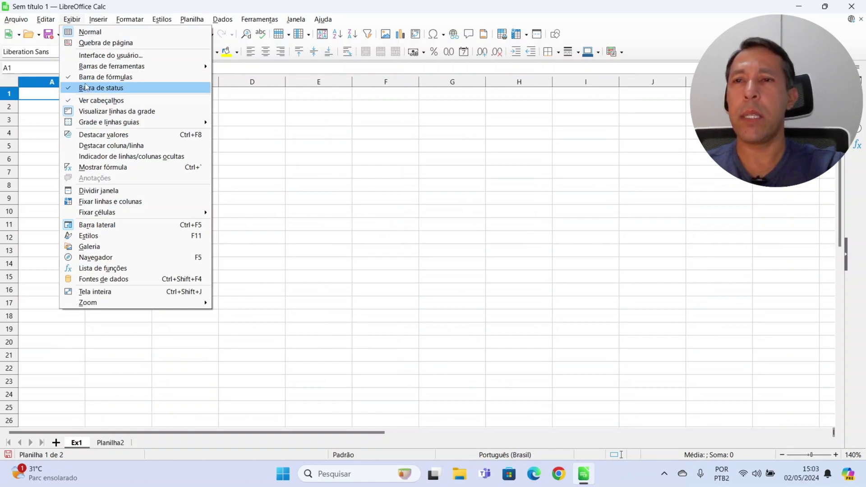
mouse_move(138, 69)
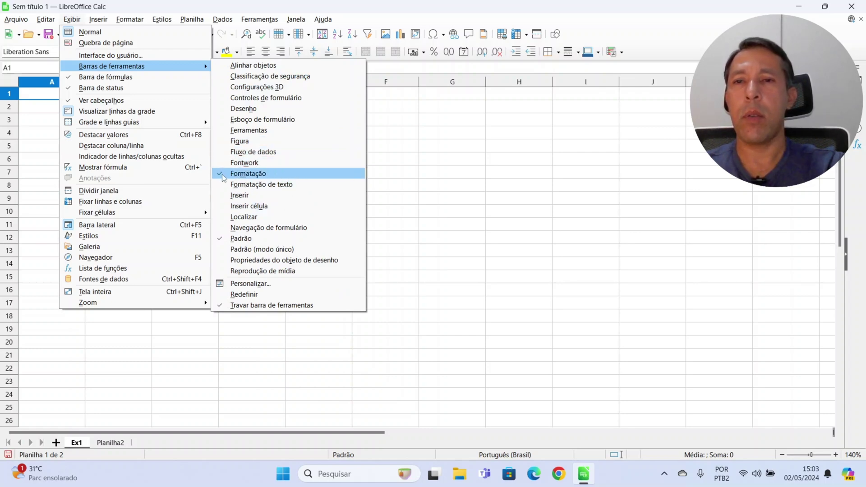
left_click(252, 176)
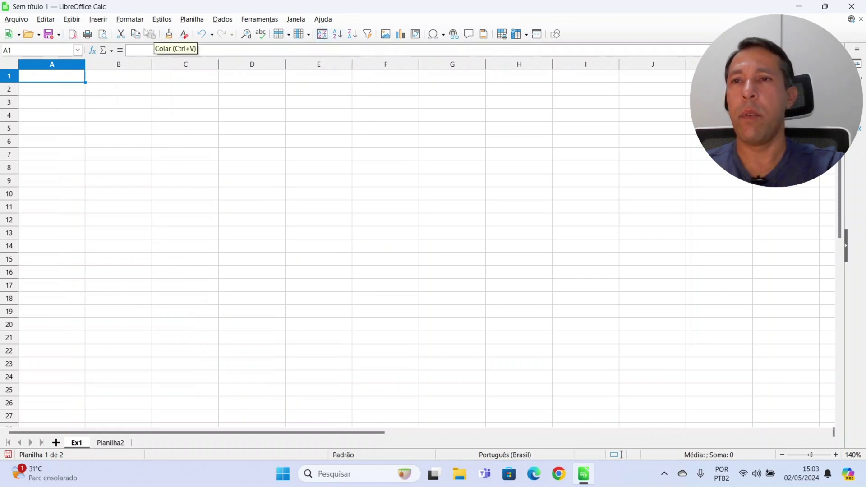
Step: Show the Formatação toolbar again
left_click(99, 19)
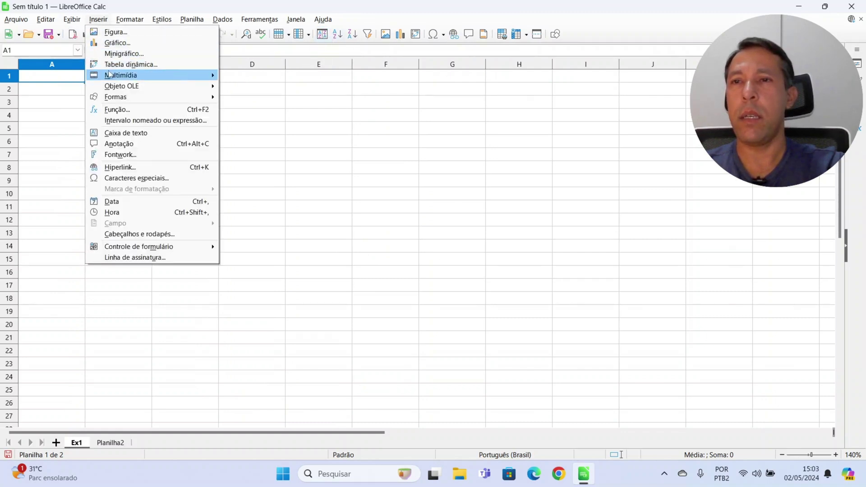
mouse_move(72, 19)
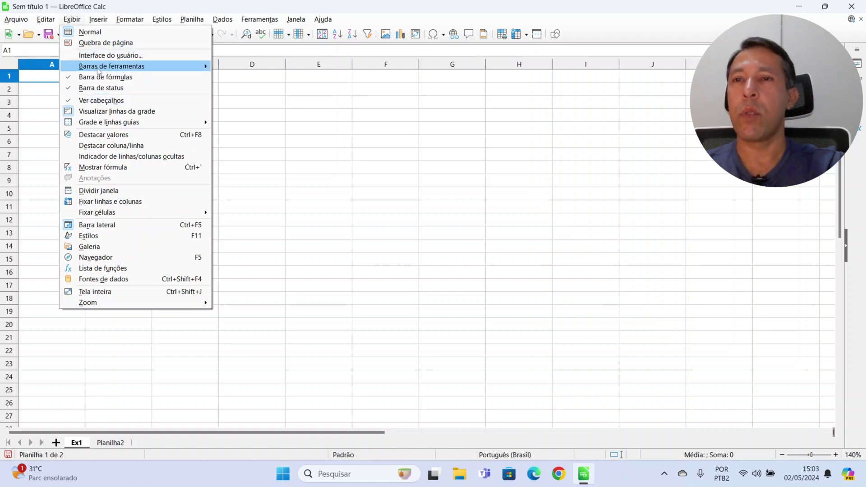
mouse_move(98, 66)
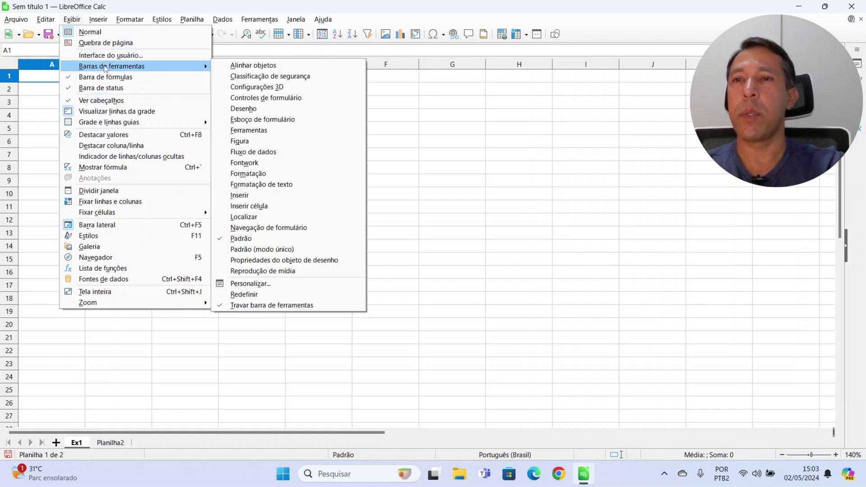
left_click(310, 181)
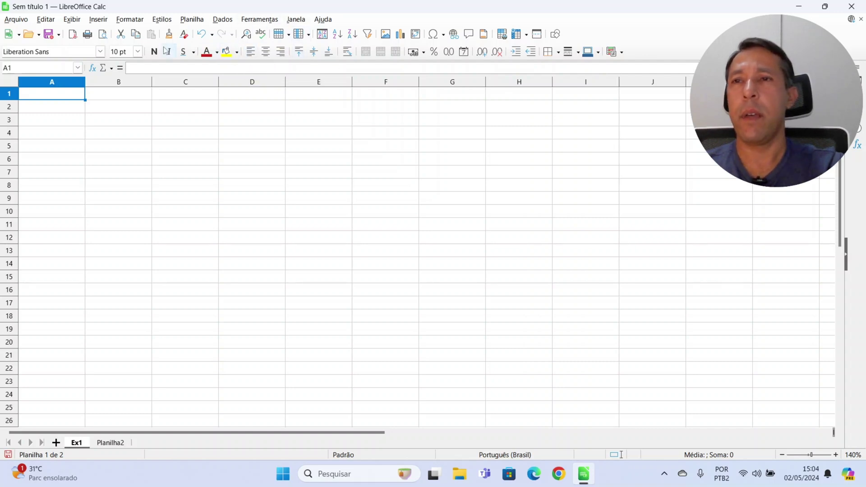
Step: Switch the user interface to the Em abas variant, applied only to Calc, and close the interface selection dialog
left_click(71, 19)
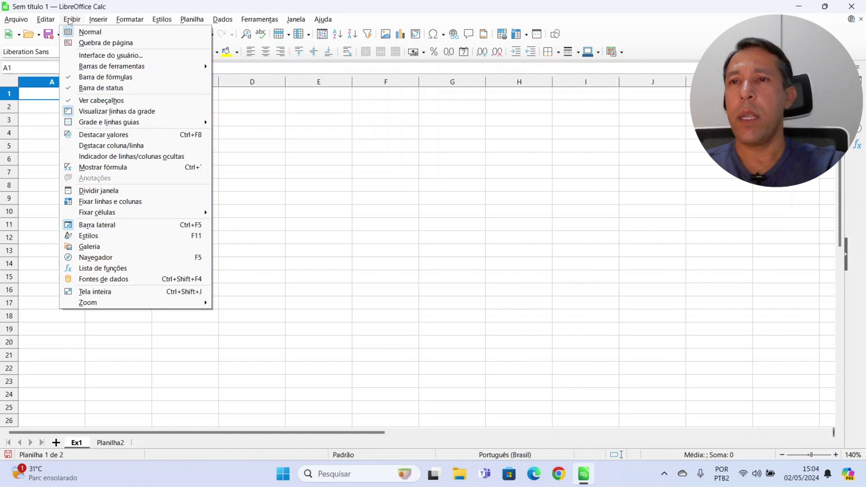
left_click(109, 55)
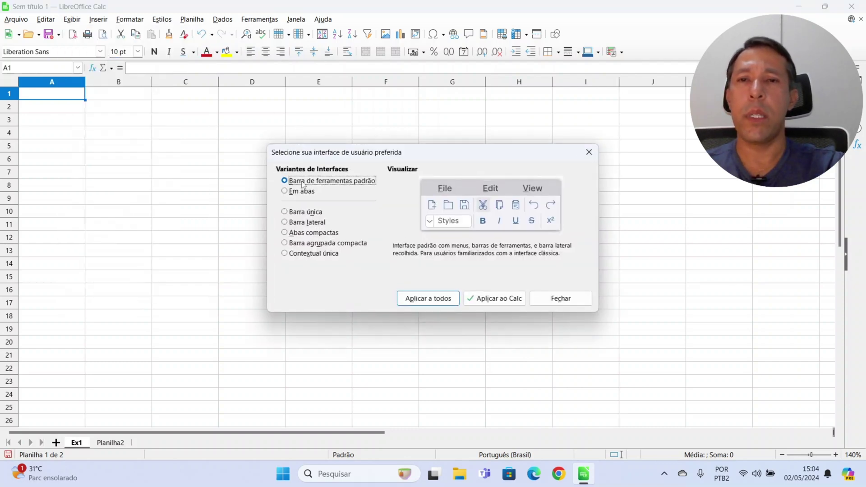
left_click(285, 192)
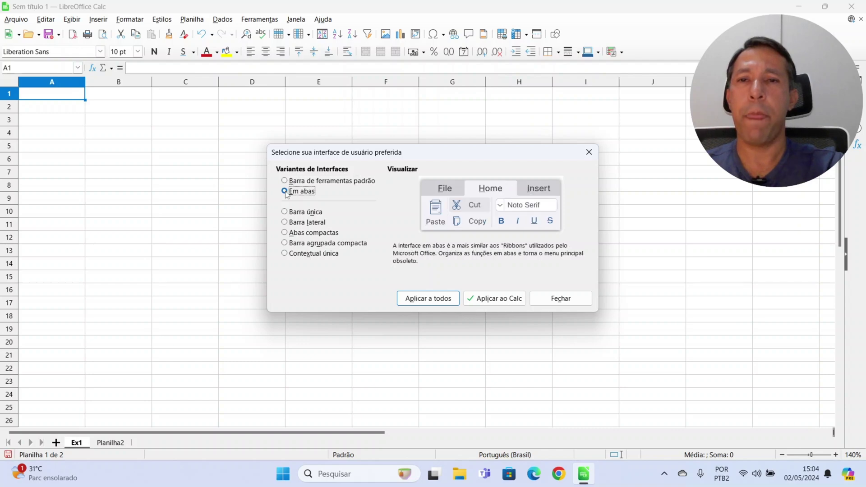
left_click(499, 302)
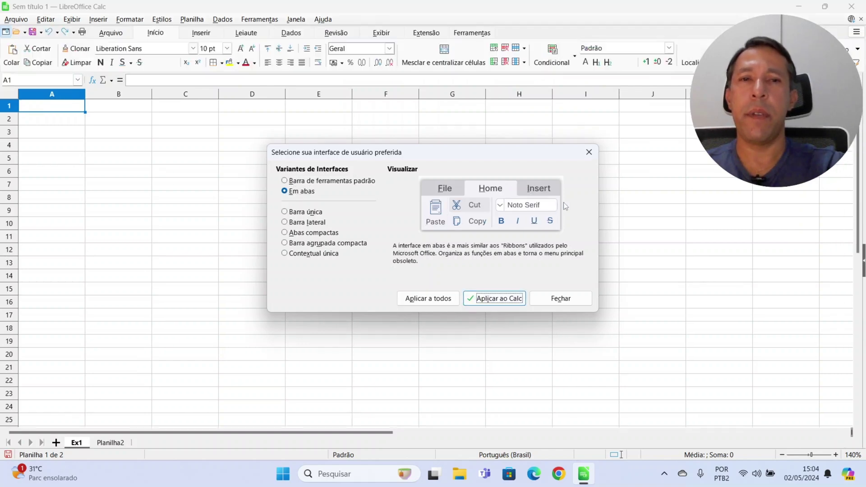
left_click(588, 154)
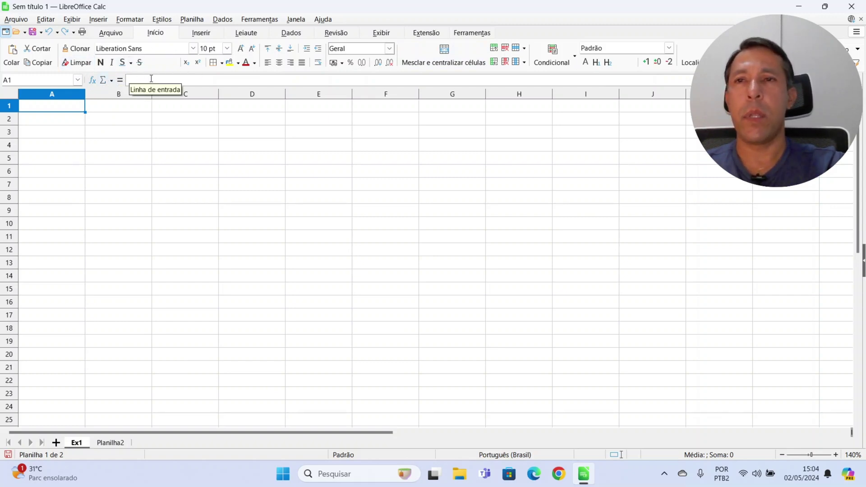
left_click(110, 33)
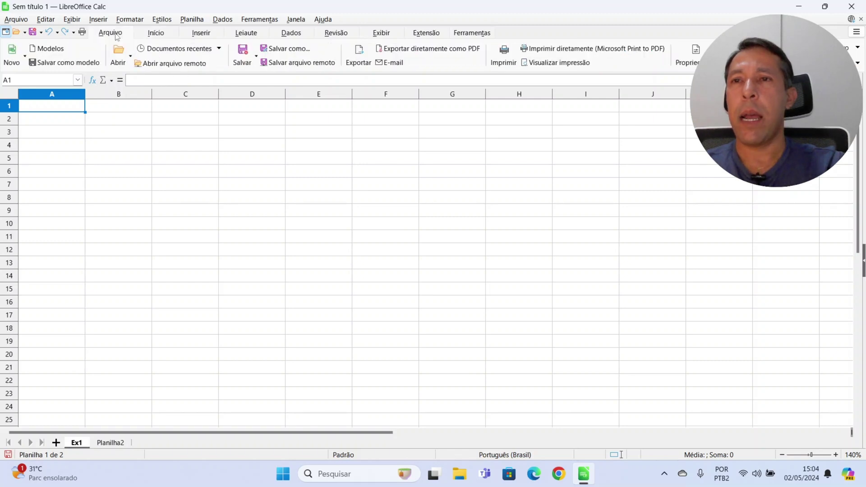
left_click(155, 35)
left_click(208, 35)
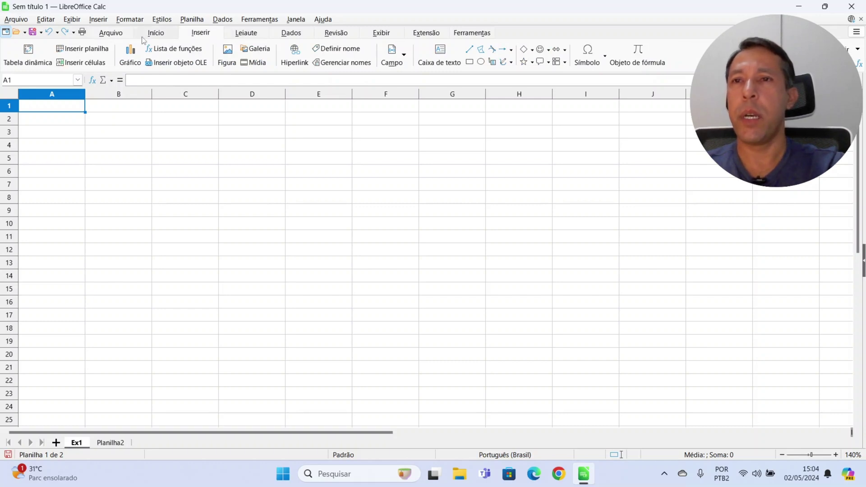
left_click(117, 35)
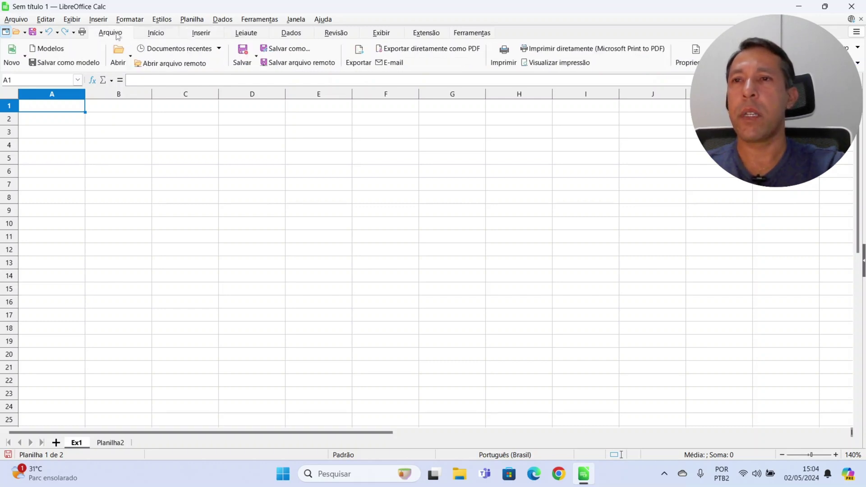
left_click(17, 20)
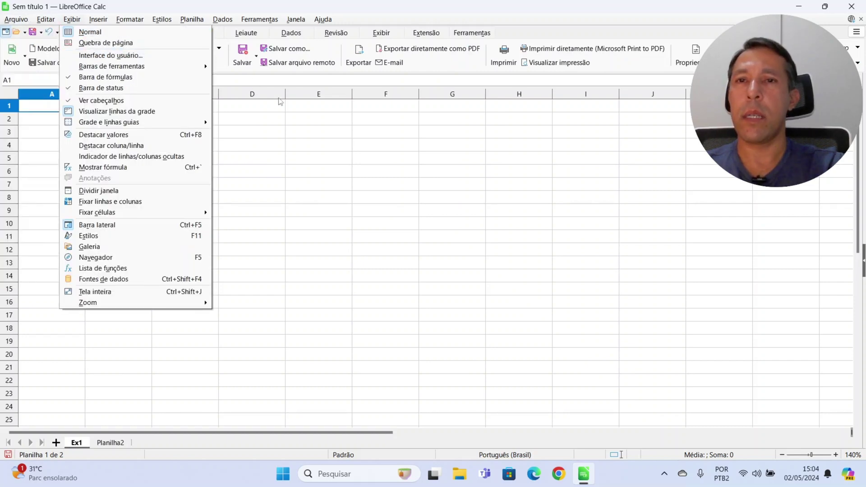
left_click(300, 117)
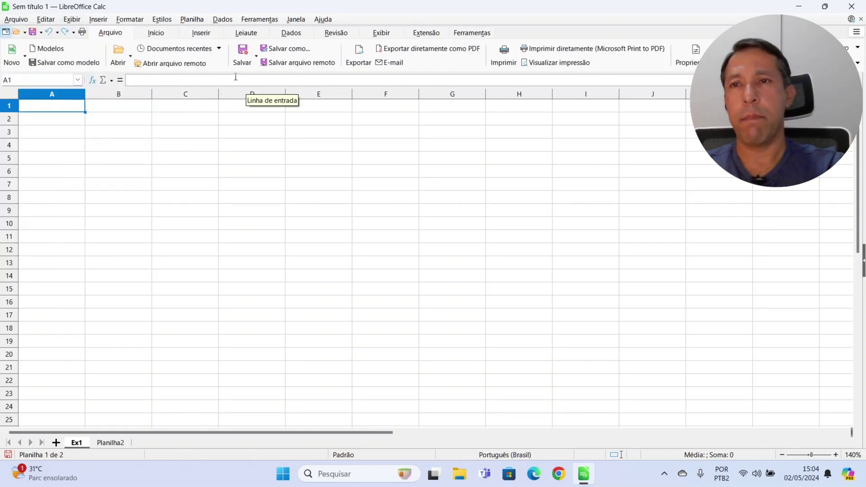
left_click(158, 34)
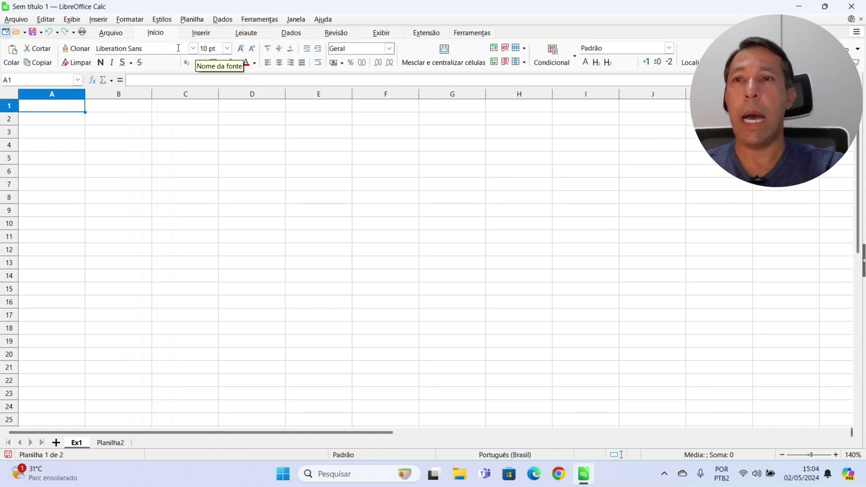
Step: Switch the user interface to the Barra de ferramentas padrão variant for all applications and close the interface selection dialog
left_click(71, 20)
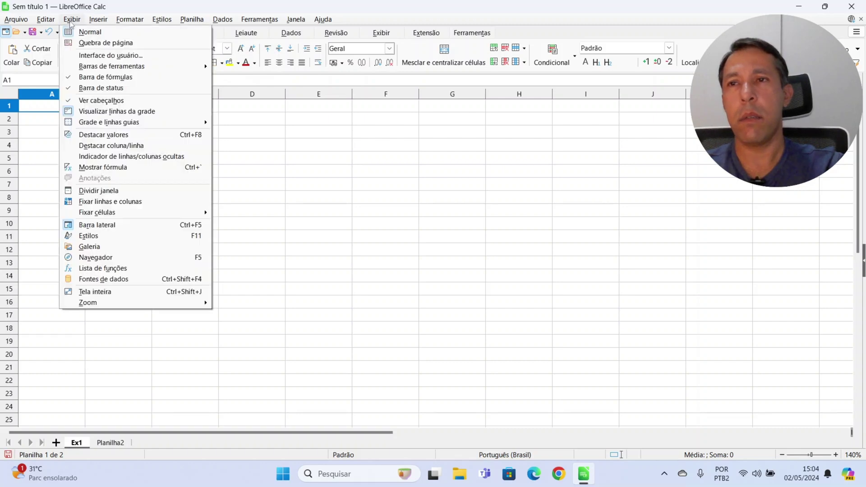
left_click(92, 56)
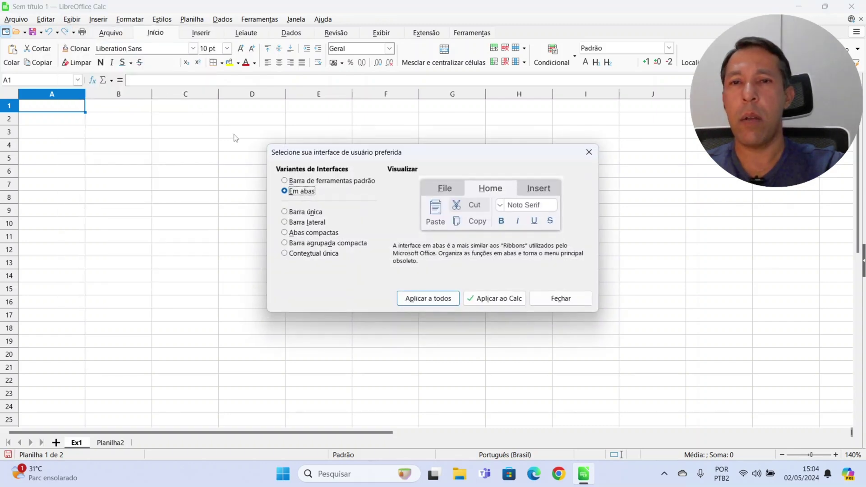
left_click(304, 182)
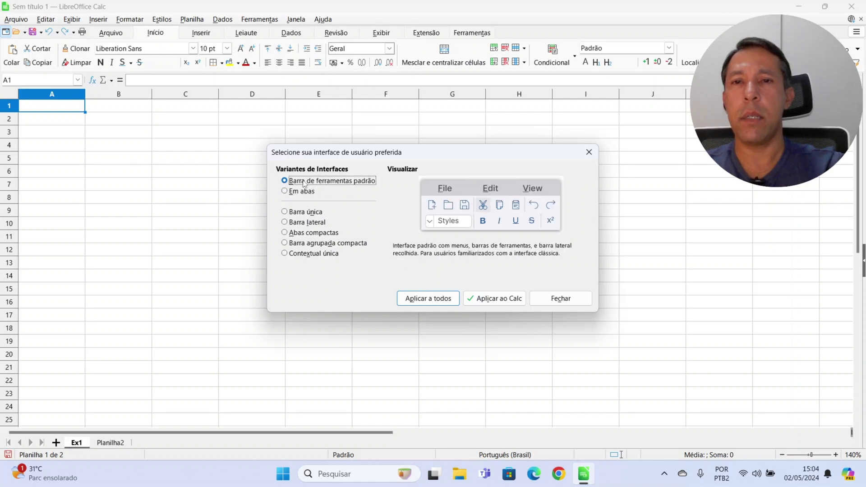
left_click(428, 298)
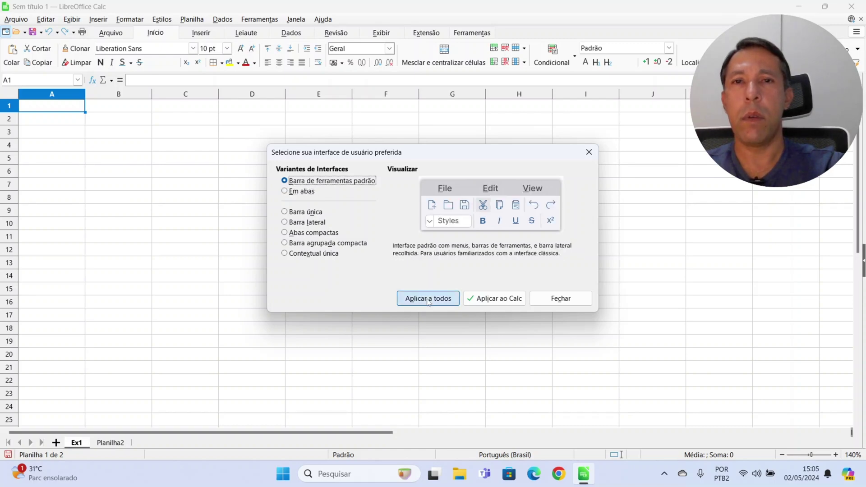
left_click(589, 153)
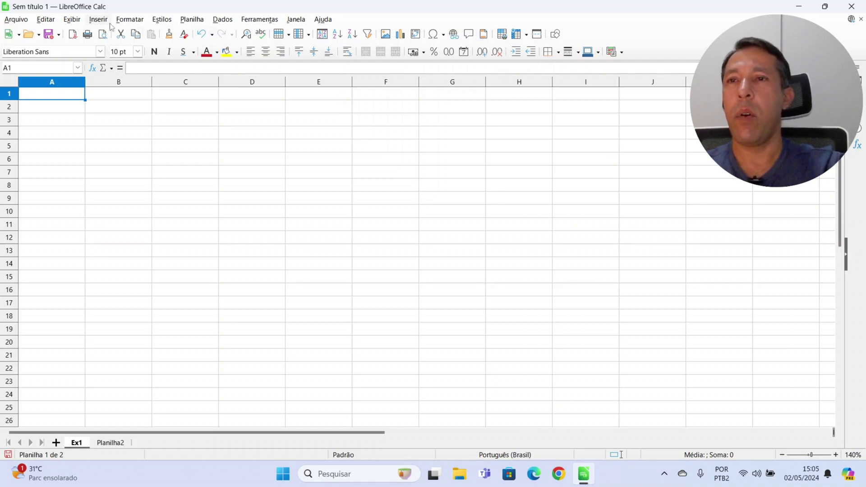
Step: Set the user interface back to the Em abas variant for Calc only and close the interface selection dialog
left_click(72, 19)
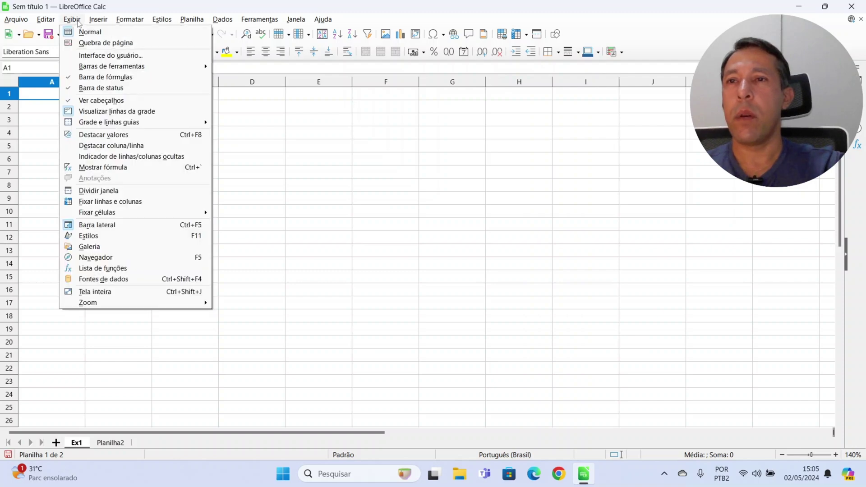
left_click(98, 56)
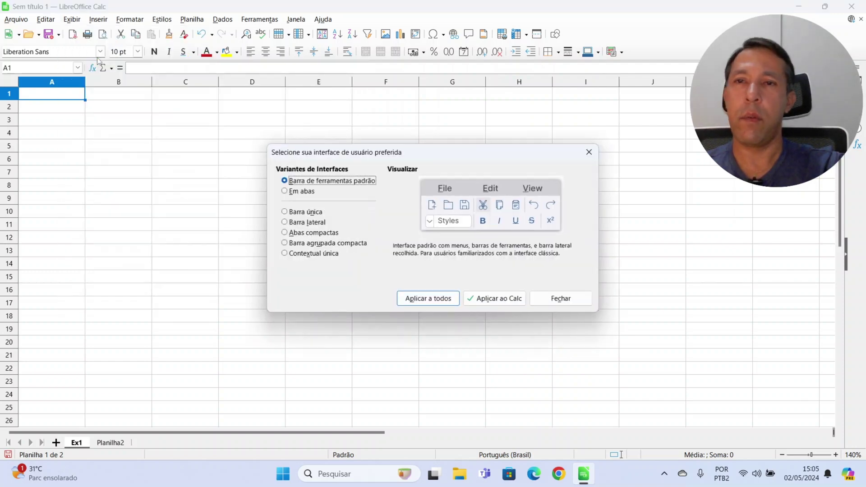
left_click(285, 192)
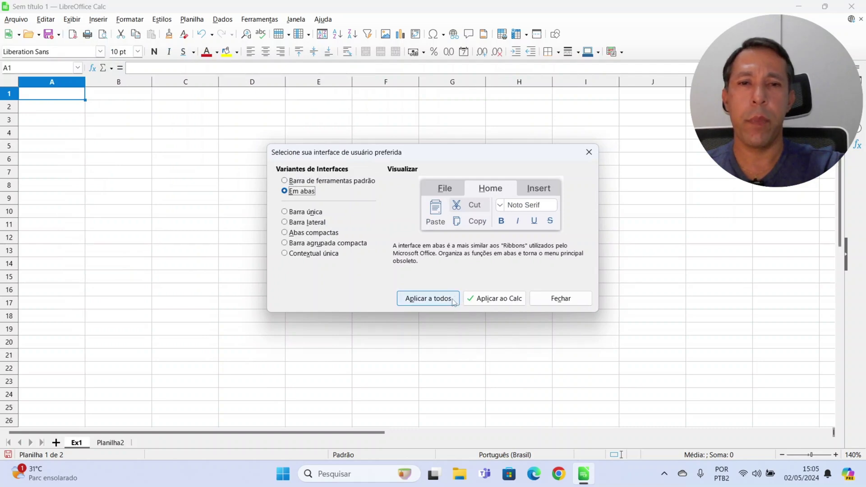
left_click(483, 301)
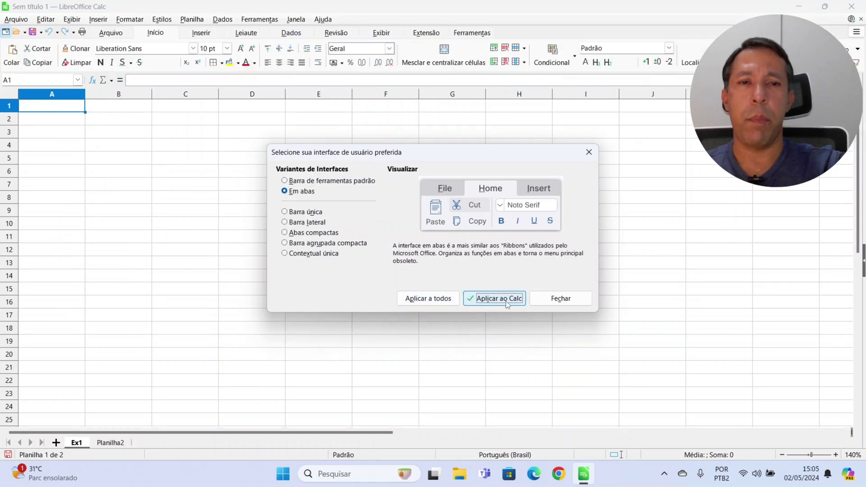
left_click(552, 301)
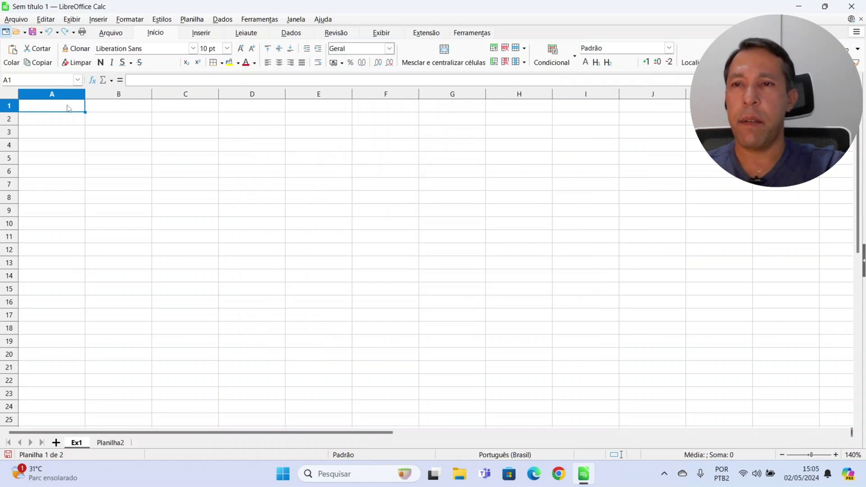
Step: Jump from cell A1 to the last row and last column of the Ex1 sheet, and return to A1
mouse_move(65, 107)
left_mouse_down()
mouse_move(350, 199)
mouse_move(379, 236)
mouse_move(283, 199)
mouse_move(142, 125)
mouse_move(75, 111)
left_mouse_up()
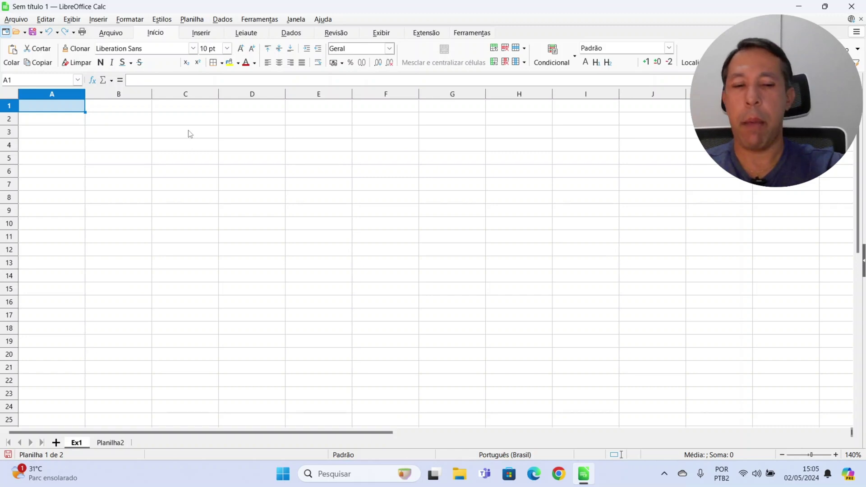
key("ctrl+Down")
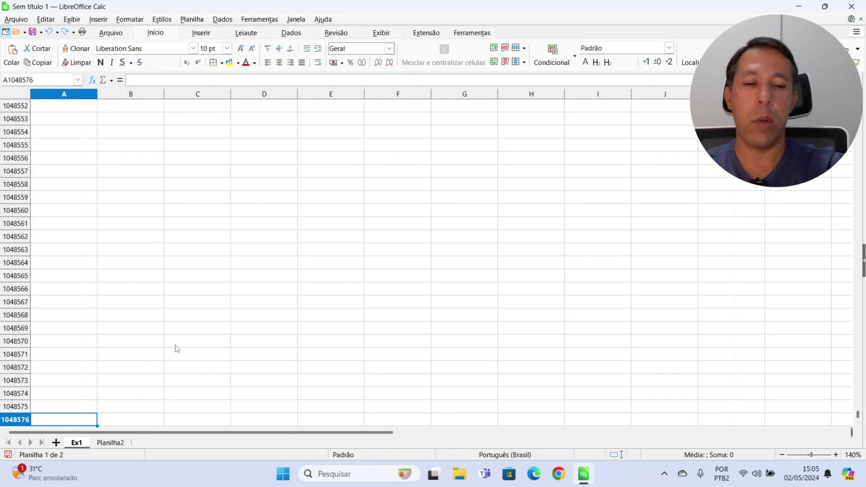
key("ctrl+Right")
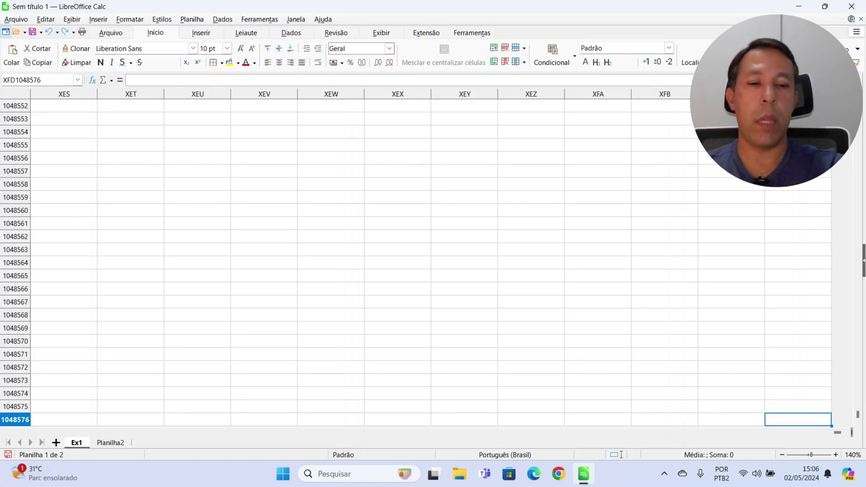
key("Home")
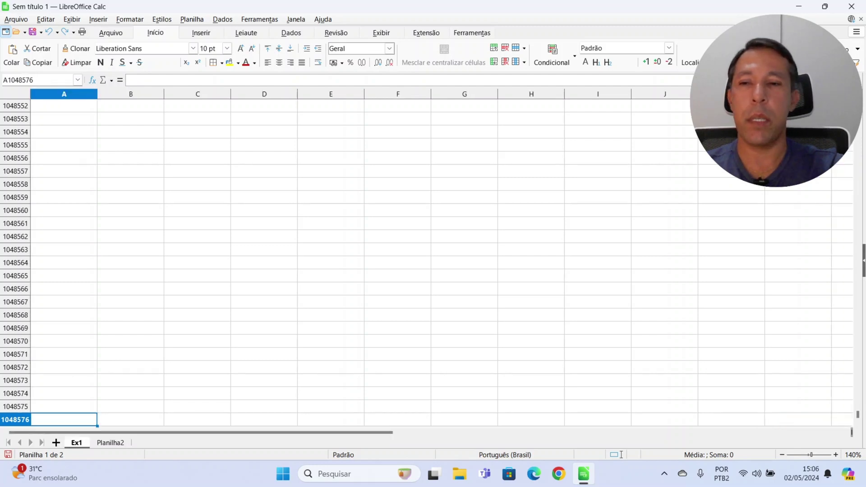
key("ctrl+Home")
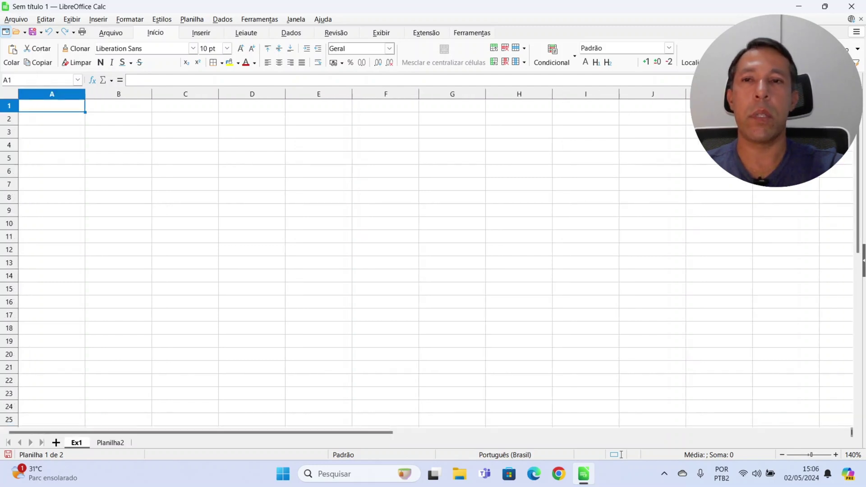